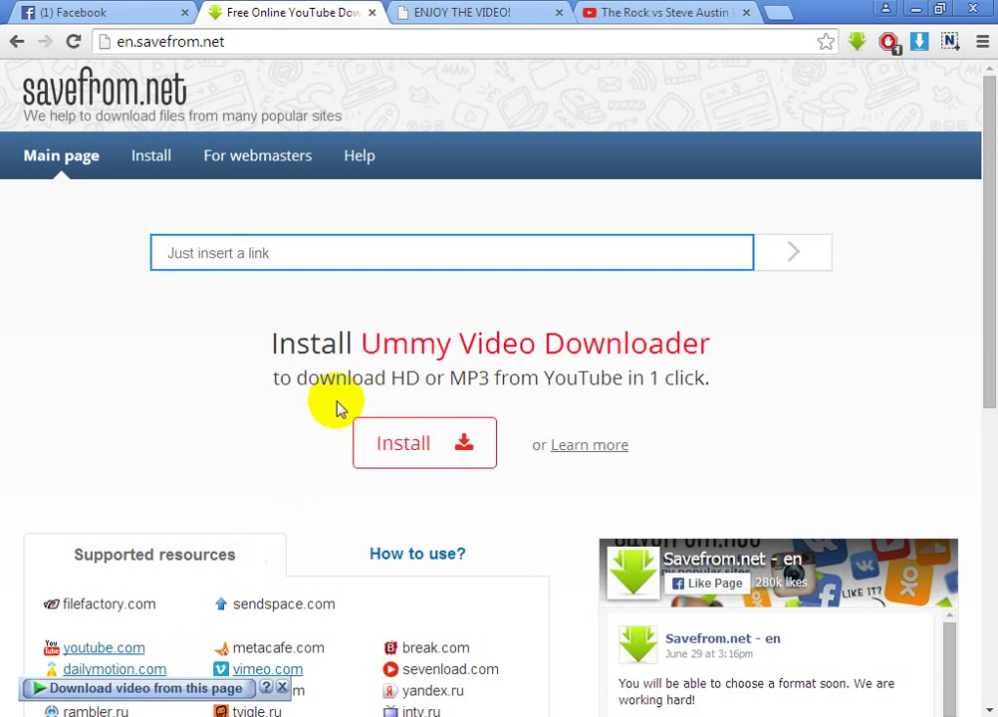
Step: Go to the SaveFrom.net Install page and start downloading the helper installer
click(146, 169)
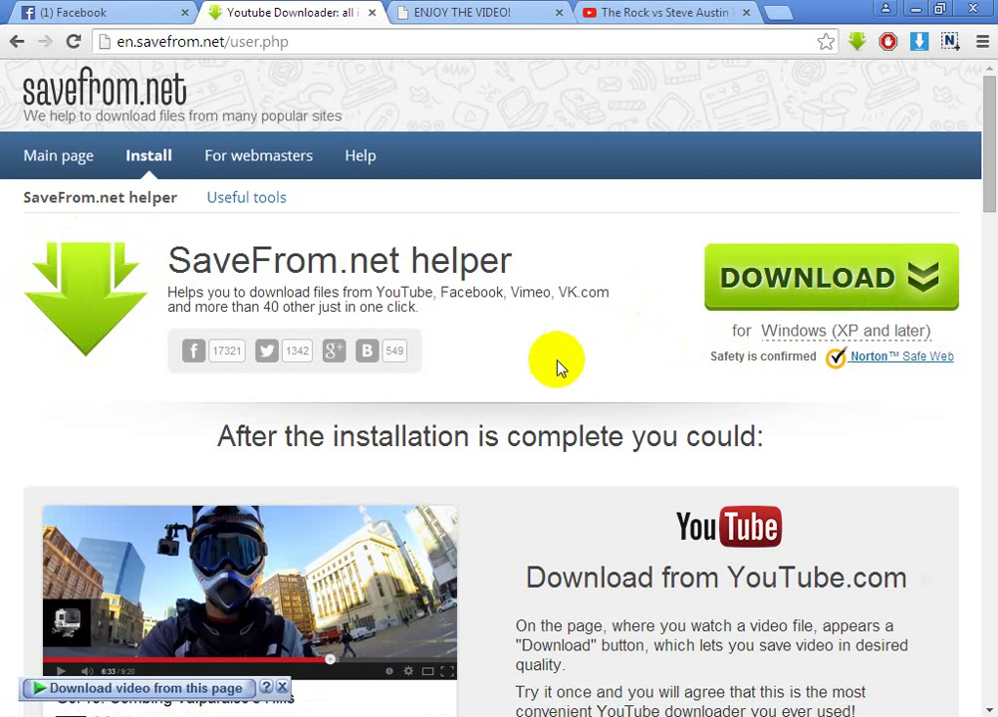
click(83, 331)
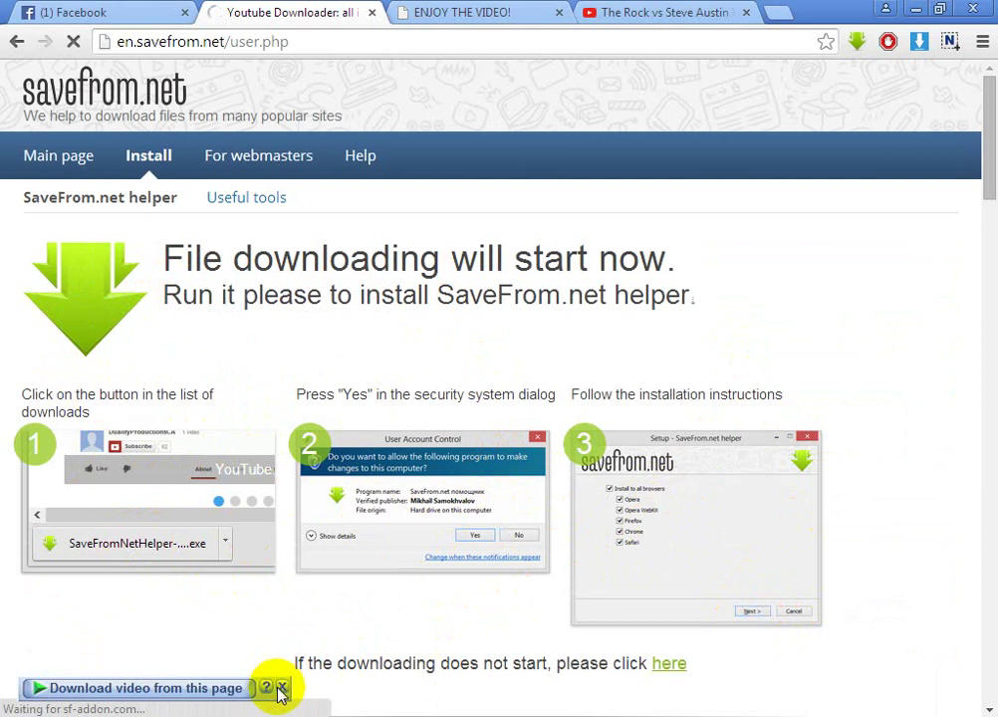
click(531, 356)
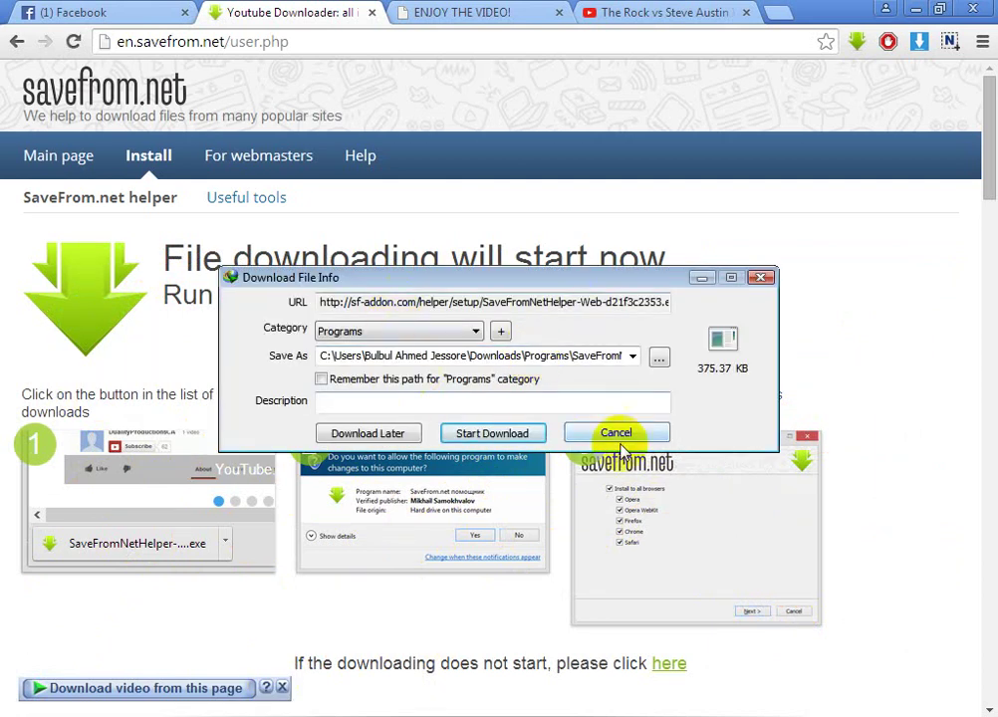
click(609, 436)
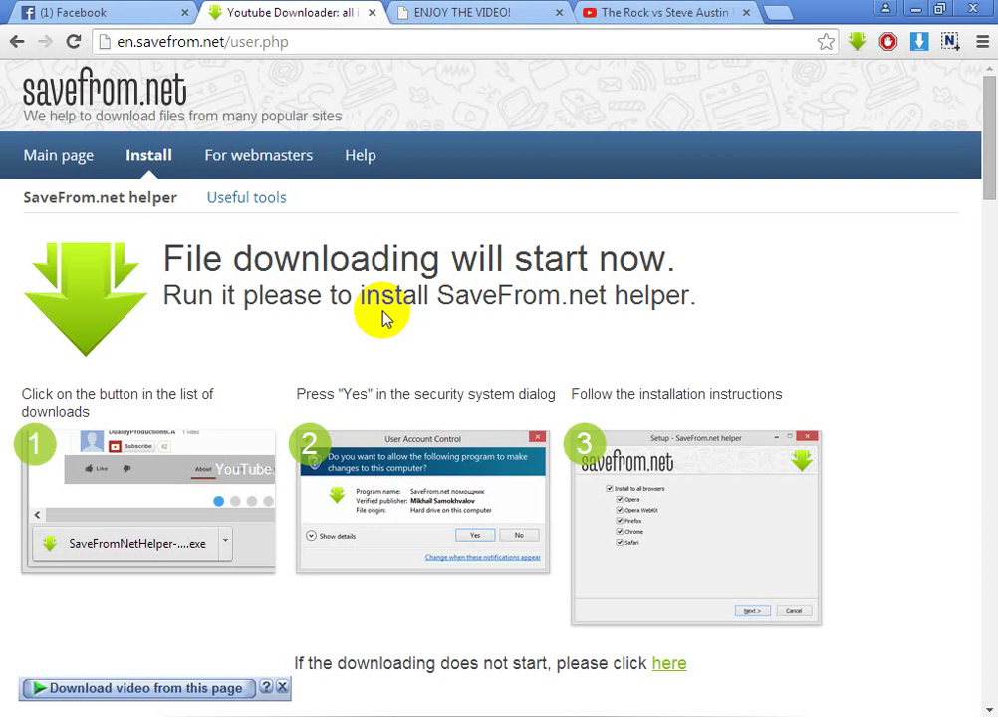
Step: On the Facebook feed, download the Photoshop water-drops video as MP4 720 HD
click(117, 15)
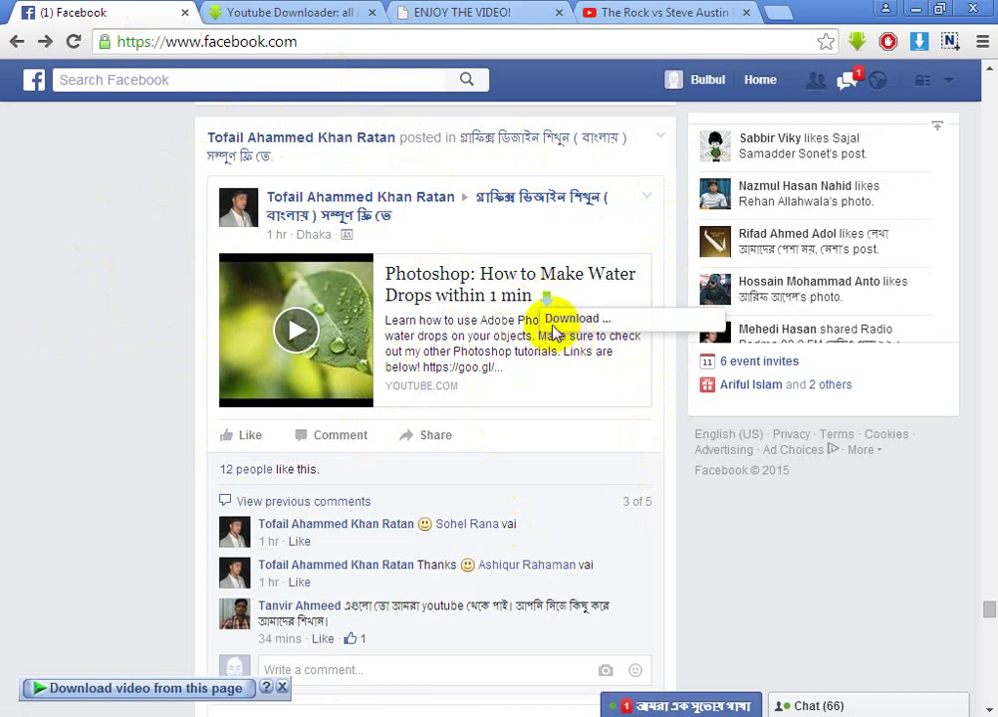
click(584, 320)
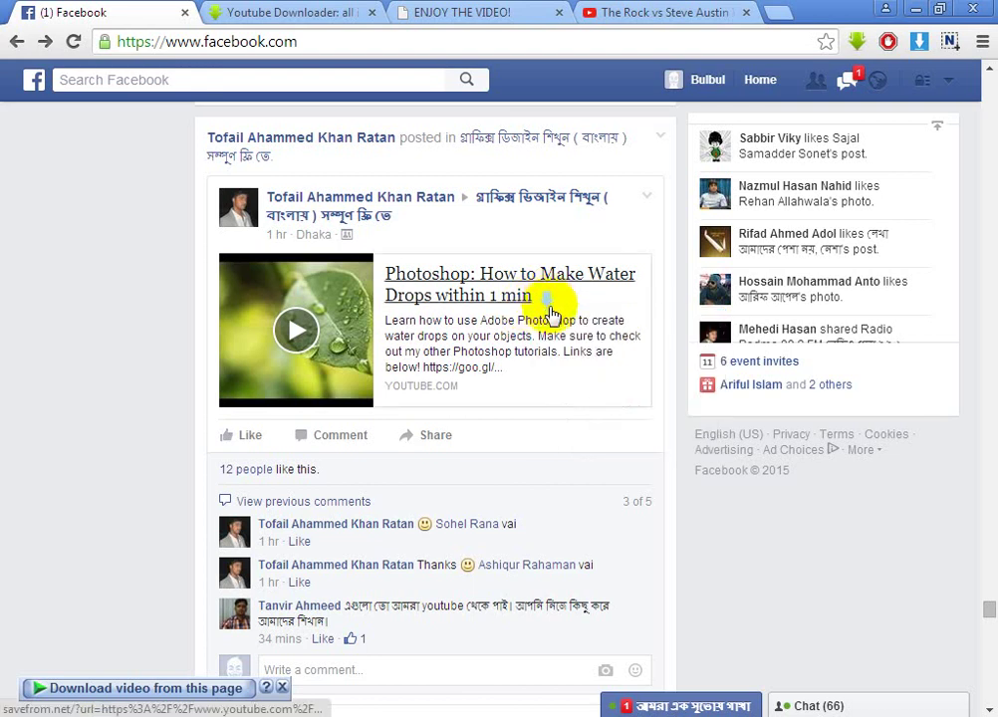
click(557, 309)
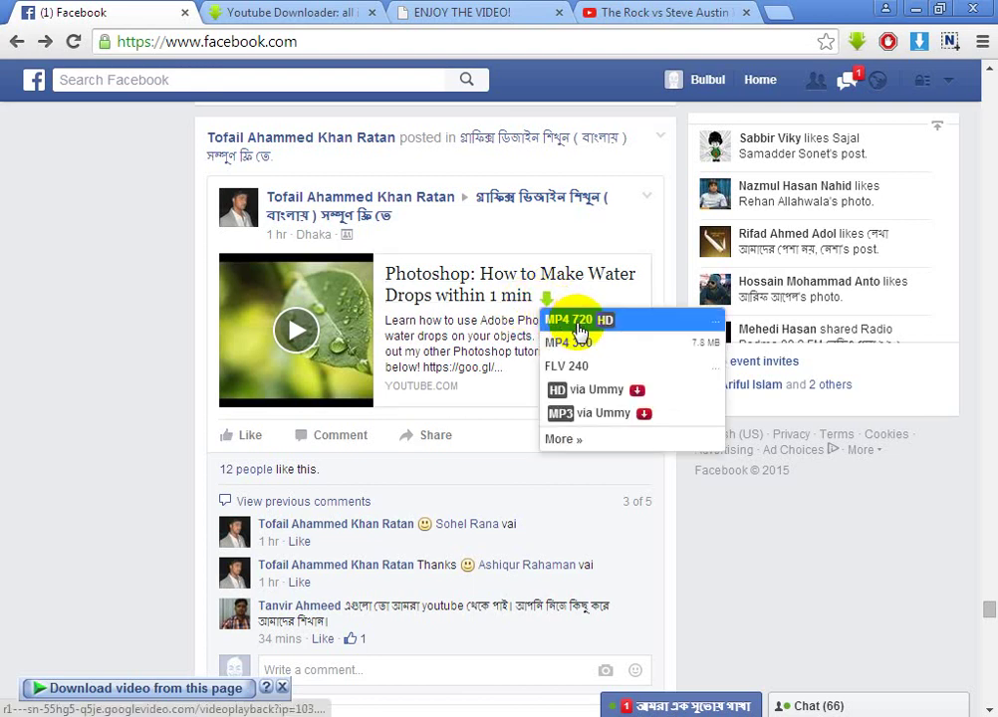
click(580, 321)
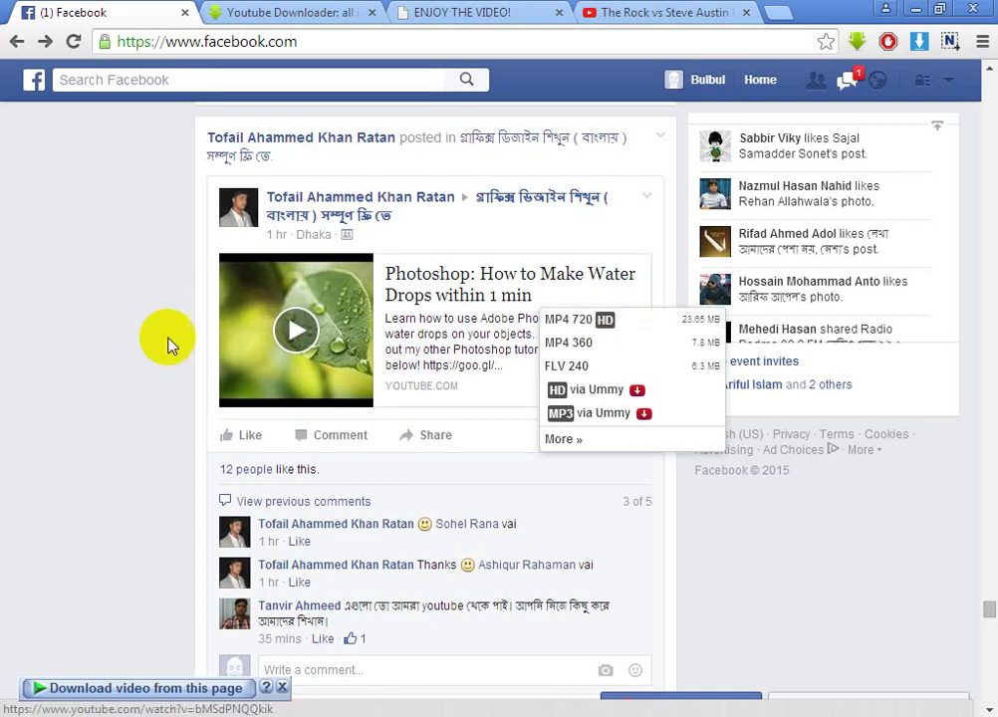
Step: Find the glasses portrait photo in the news feed and open it in the photo viewer
scroll(590, 295, down, 5)
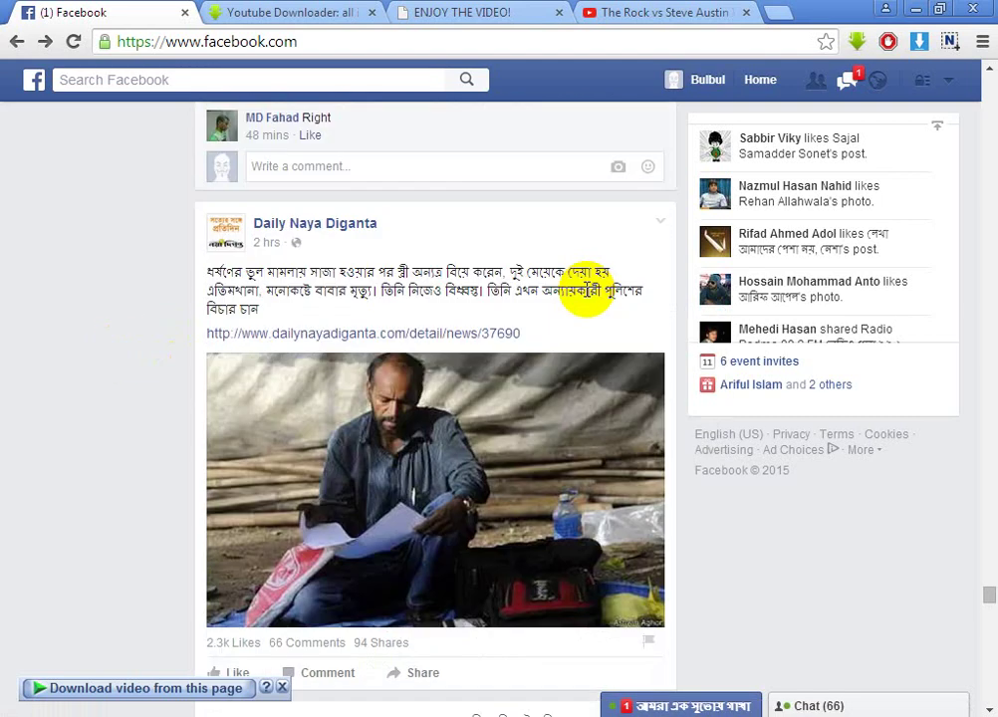
scroll(587, 296, up, 15)
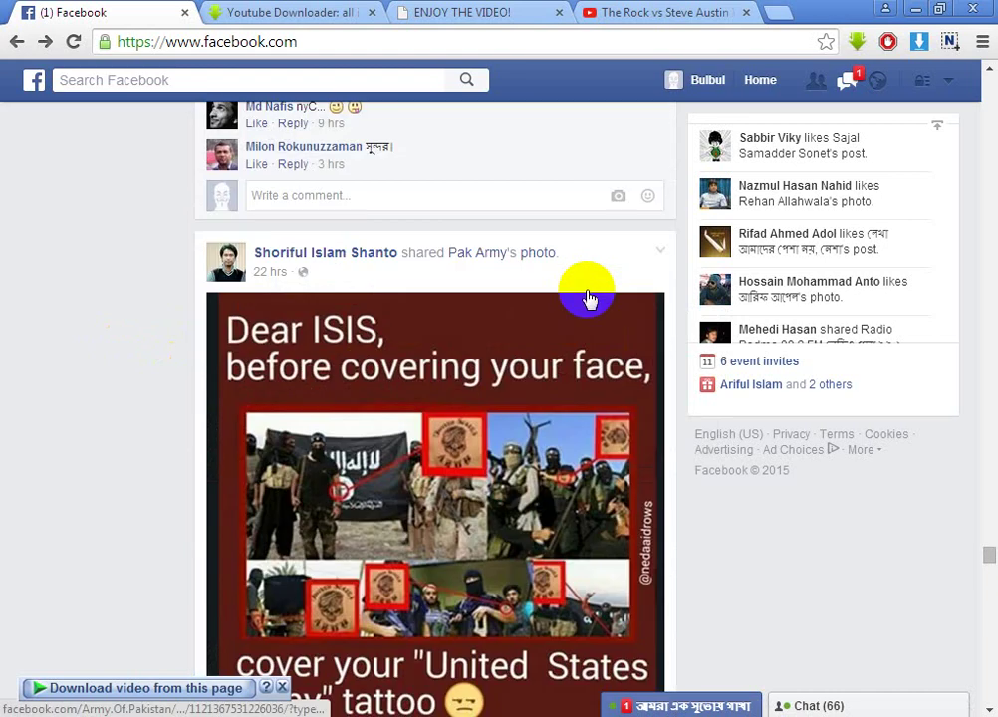
scroll(587, 296, up, 14)
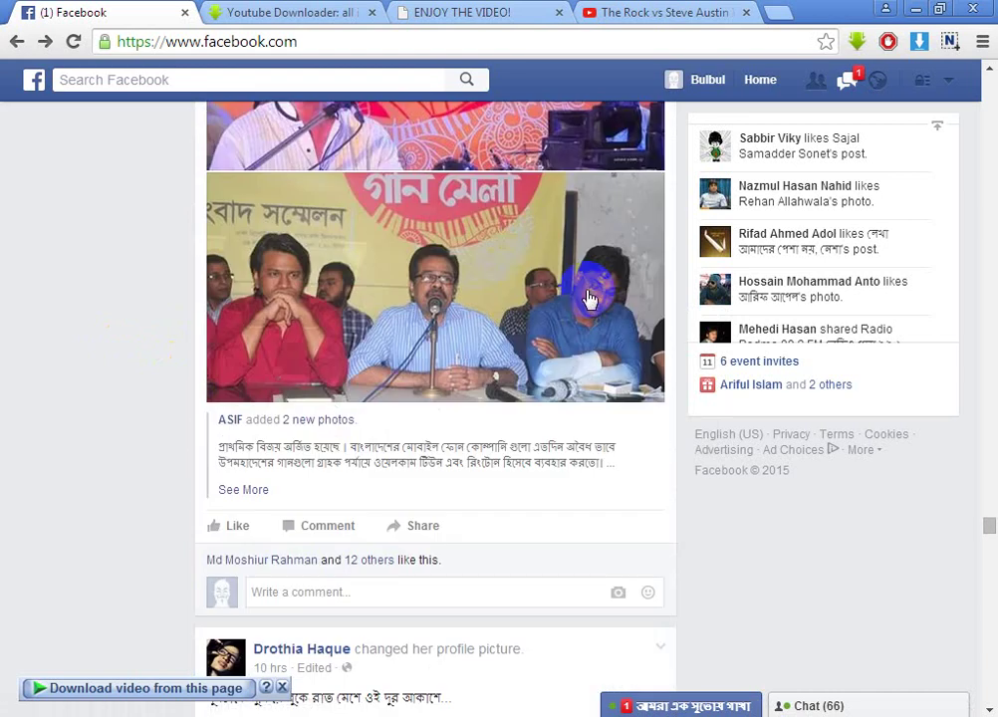
scroll(588, 296, down, 6)
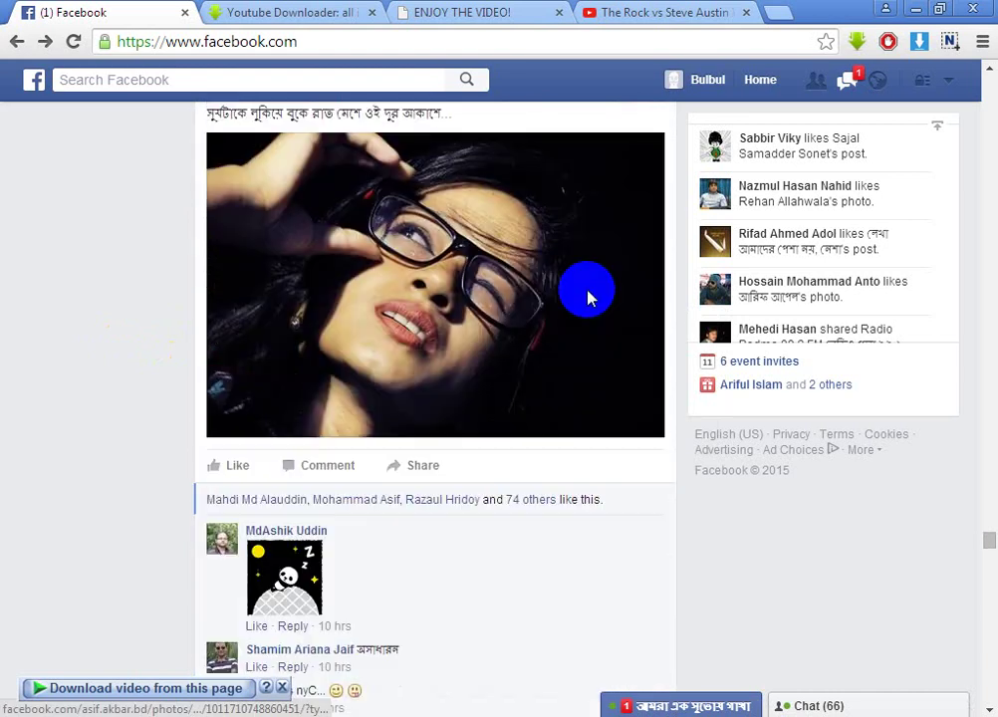
click(444, 271)
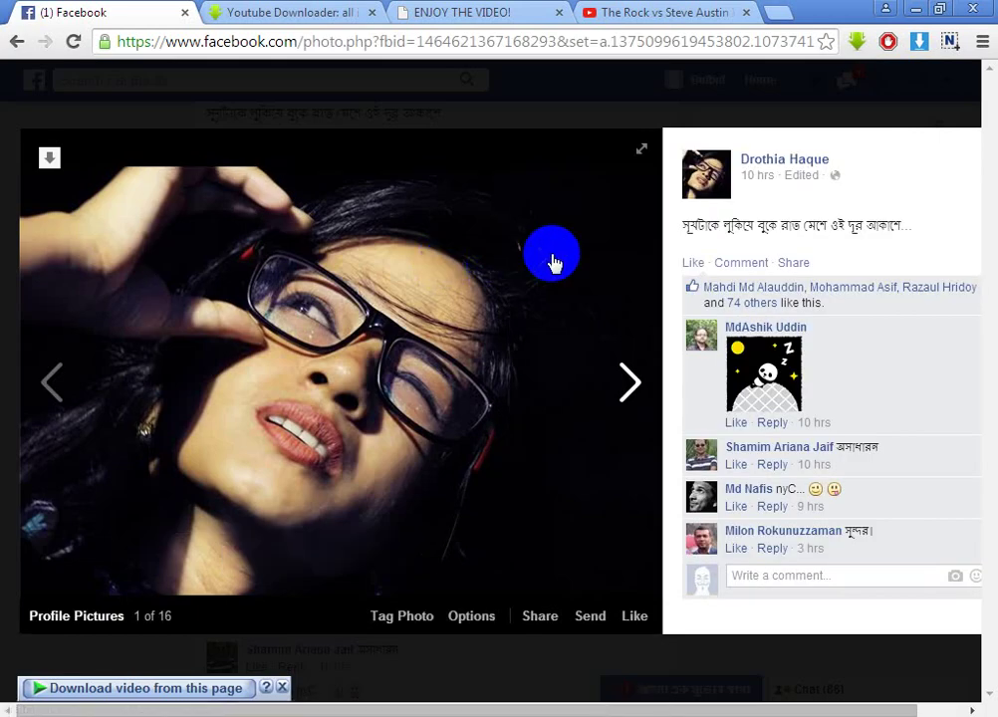
Step: Save the open profile photo as a 40.6 kB JPG, then dismiss the helper's video-download bar
click(50, 159)
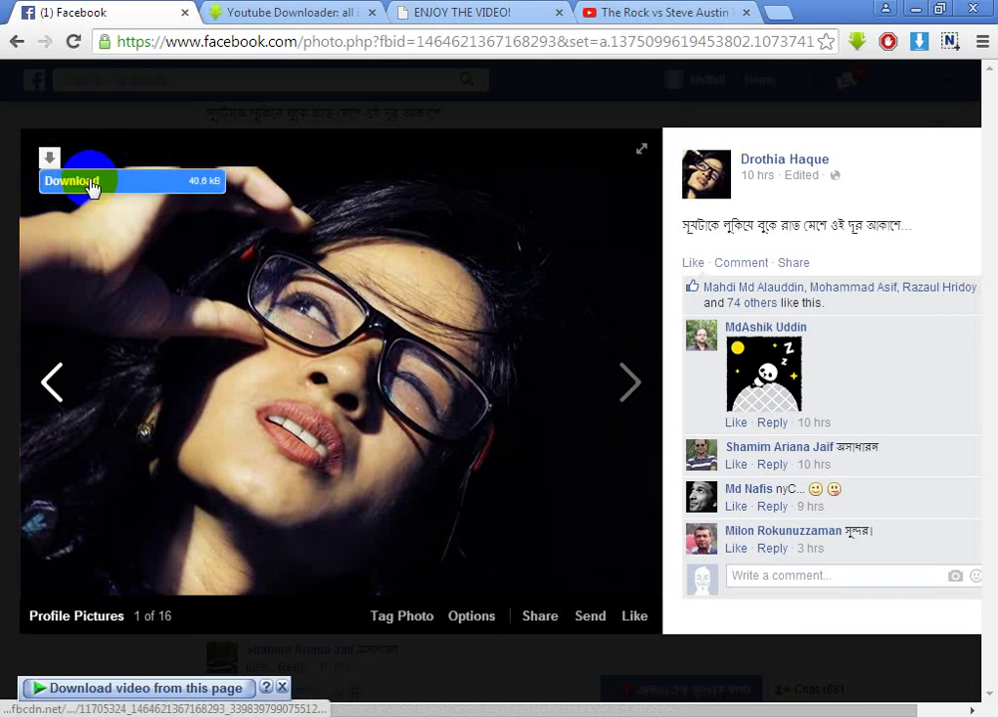
click(207, 187)
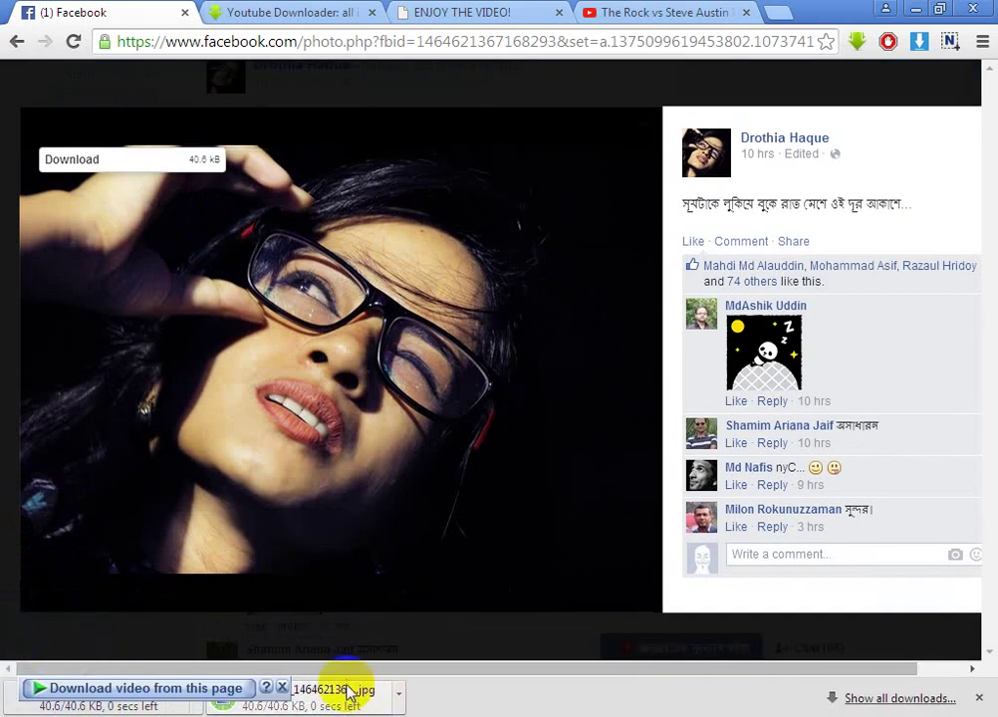
click(282, 687)
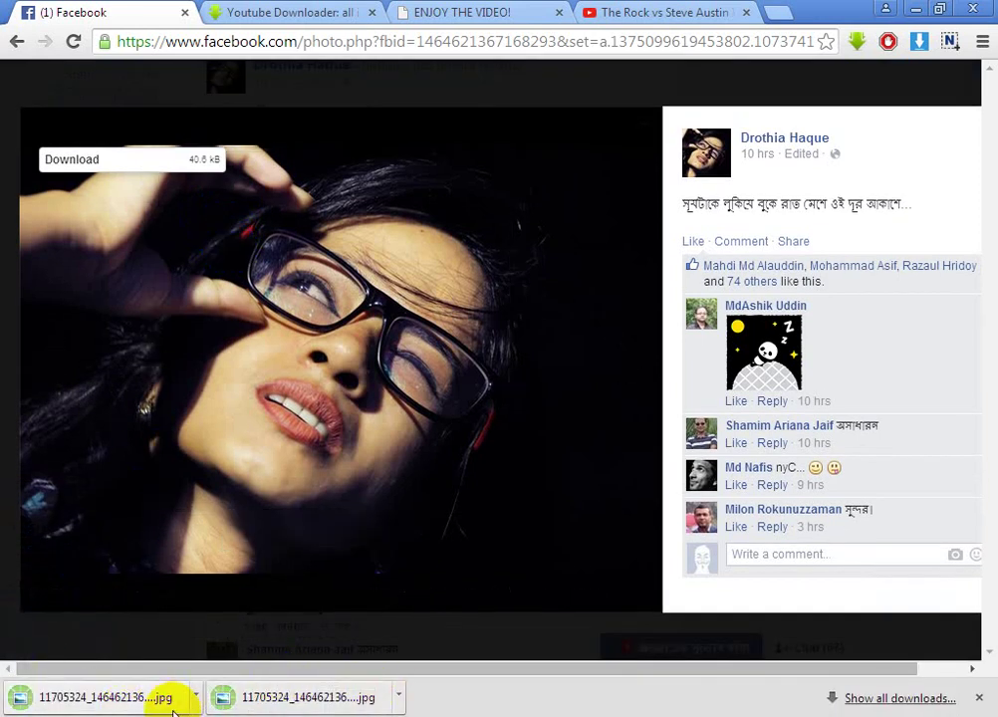
mouse_move(173, 711)
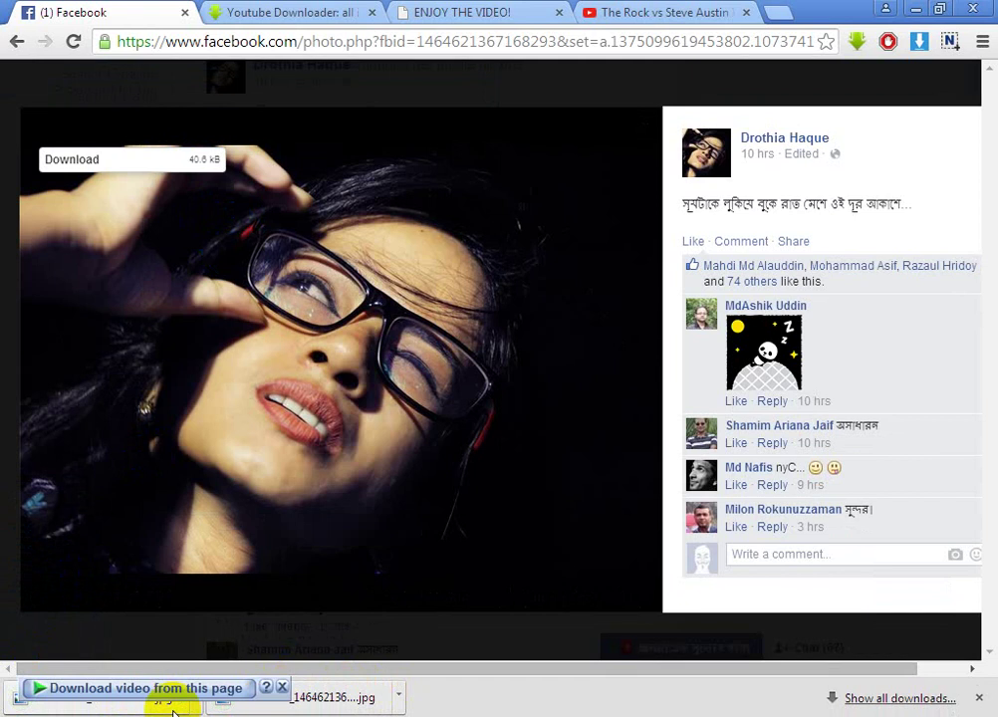
click(281, 687)
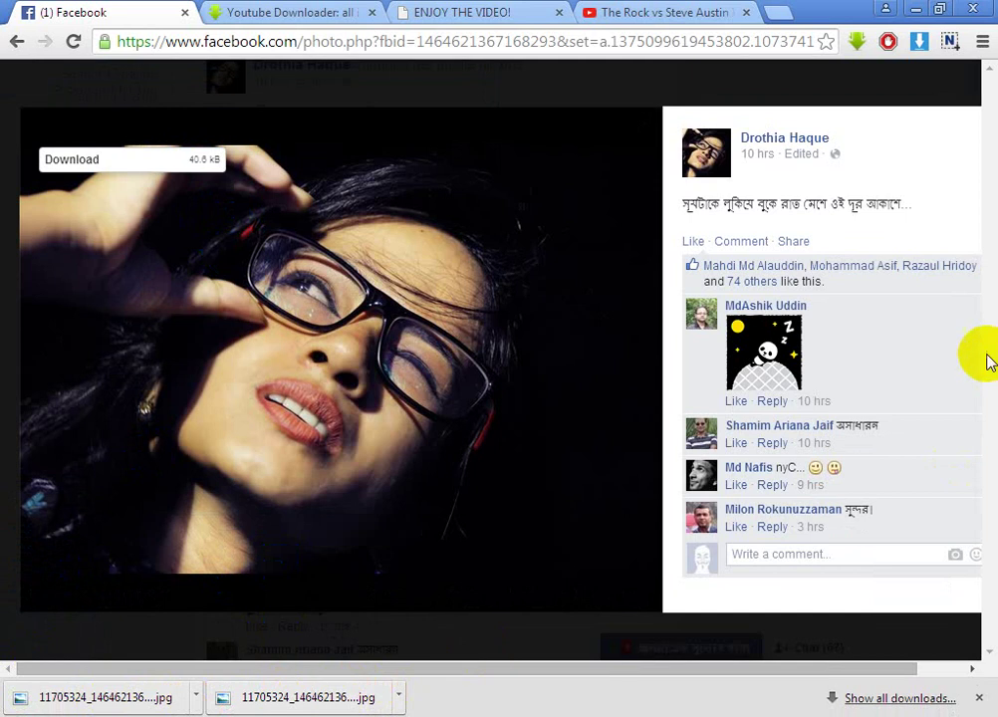
click(142, 592)
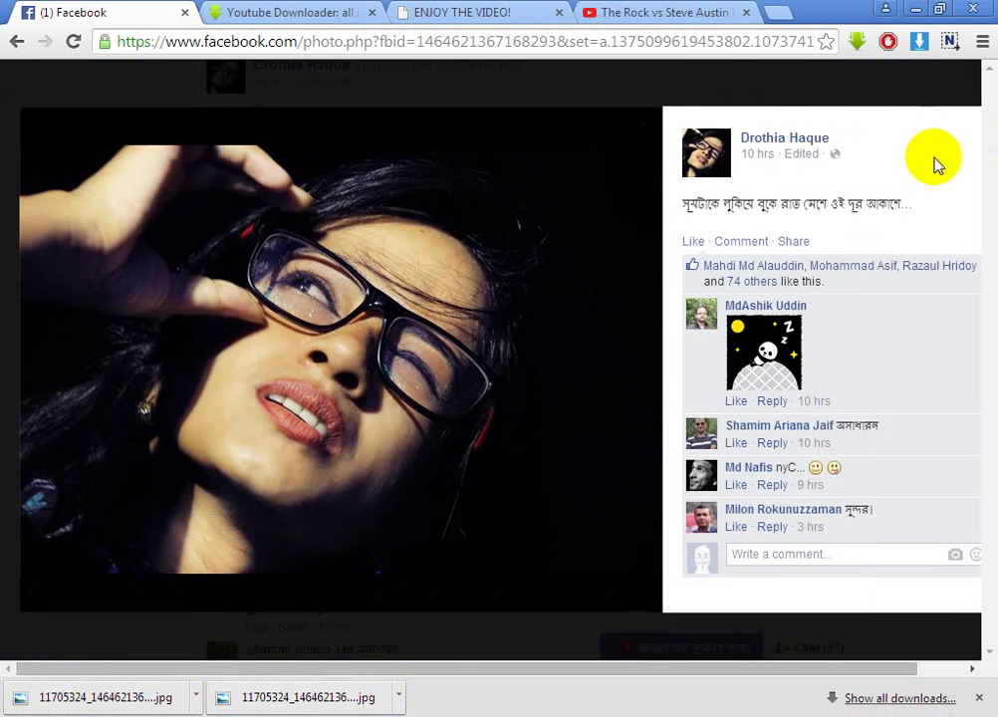
Step: Close the photo viewer and scroll back up to the shared 02:24 bottle-balancing video post
key(Escape)
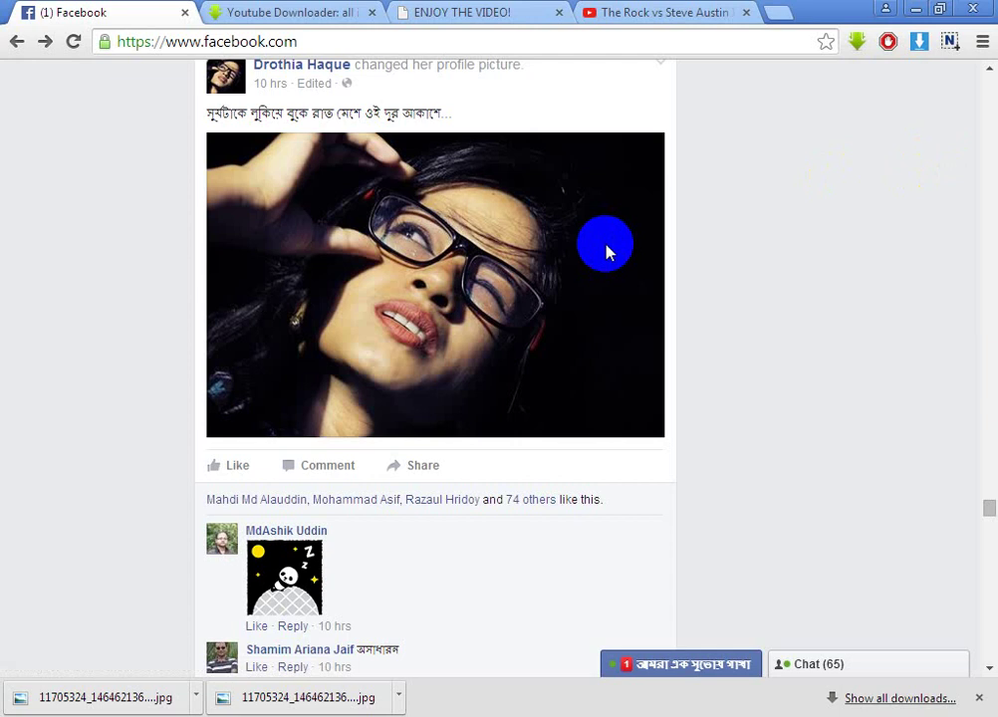
scroll(605, 250, up, 15)
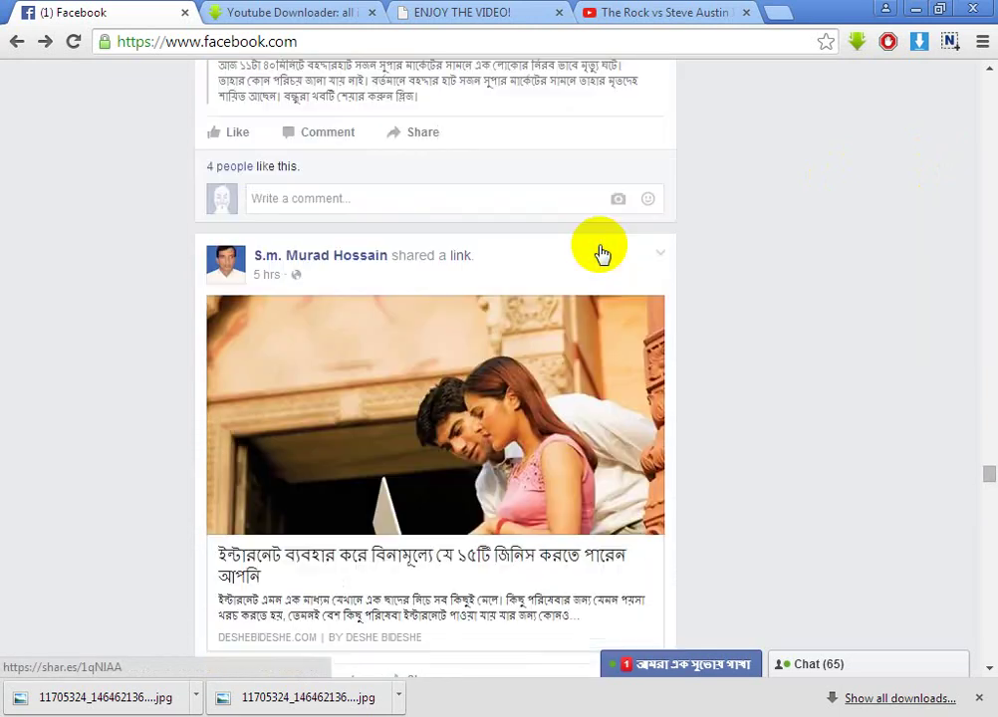
scroll(602, 253, up, 15)
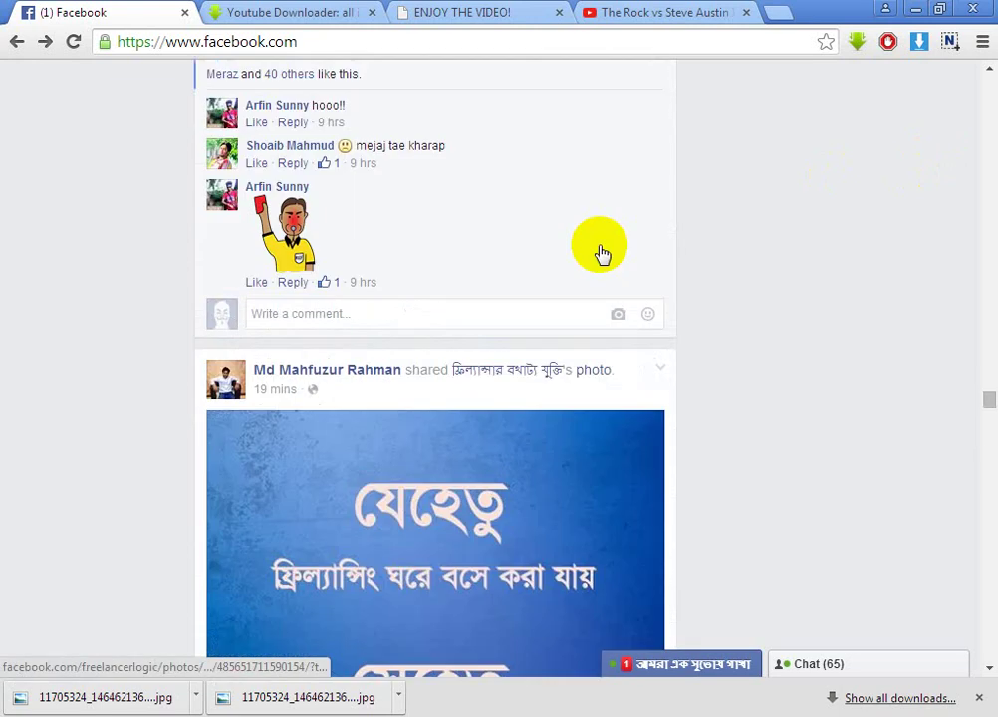
scroll(602, 253, up, 15)
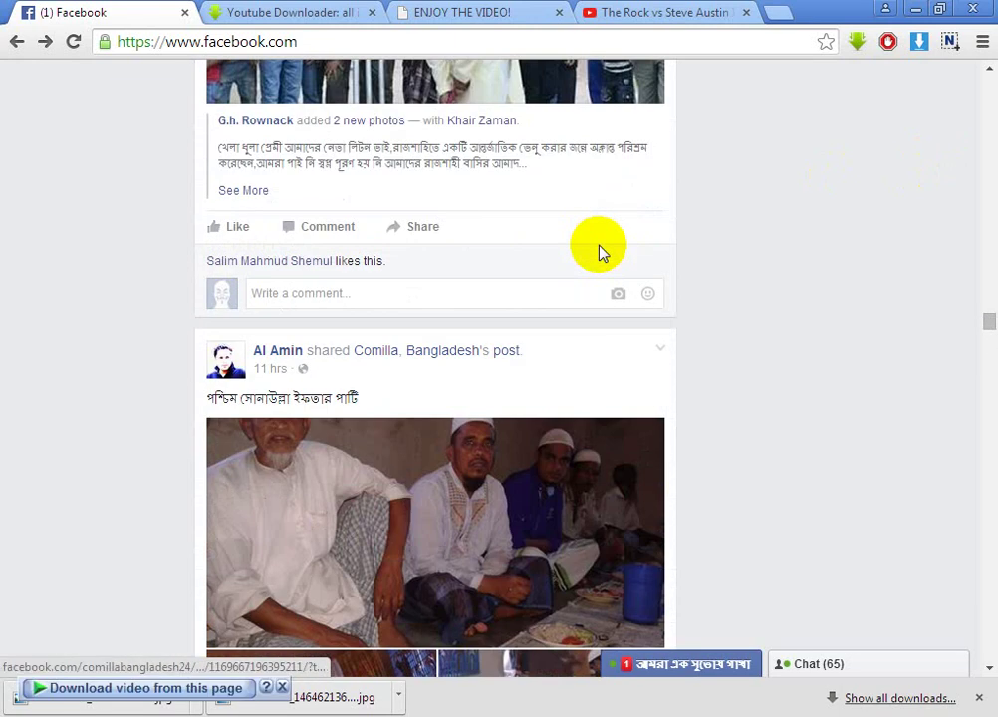
scroll(601, 247, up, 1)
scroll(604, 246, up, 15)
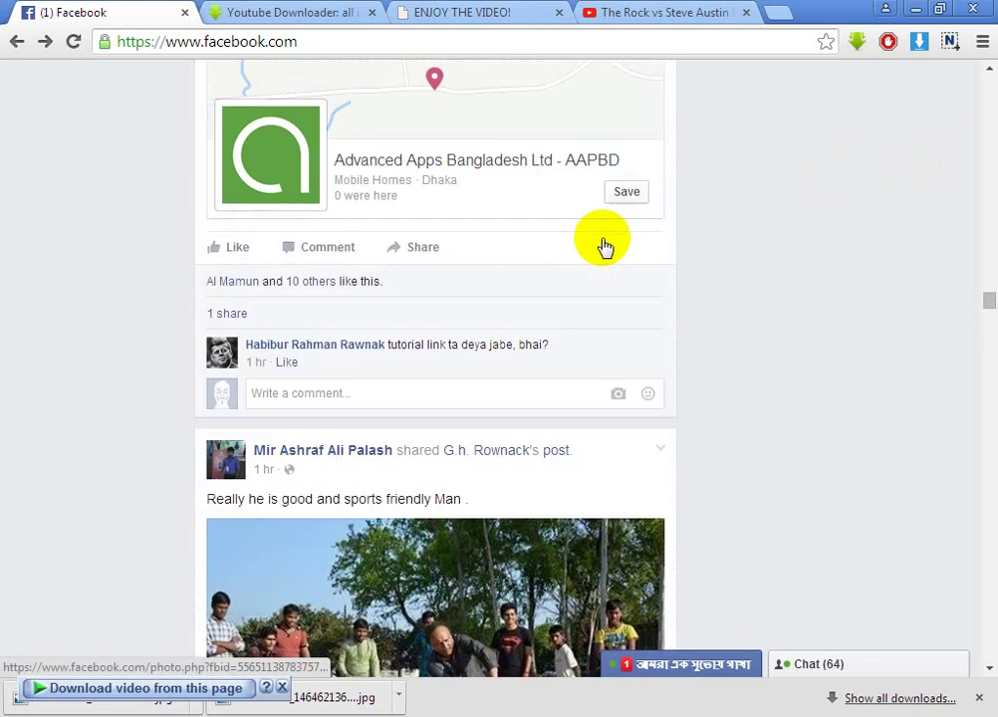
scroll(598, 246, up, 7)
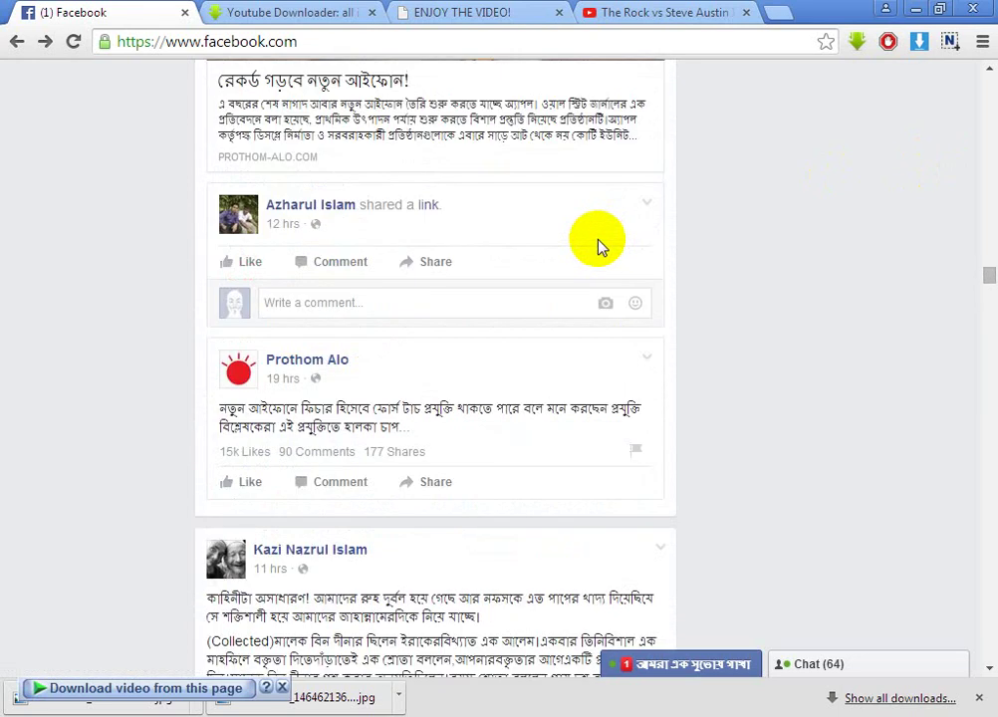
scroll(599, 246, up, 1)
scroll(598, 246, up, 15)
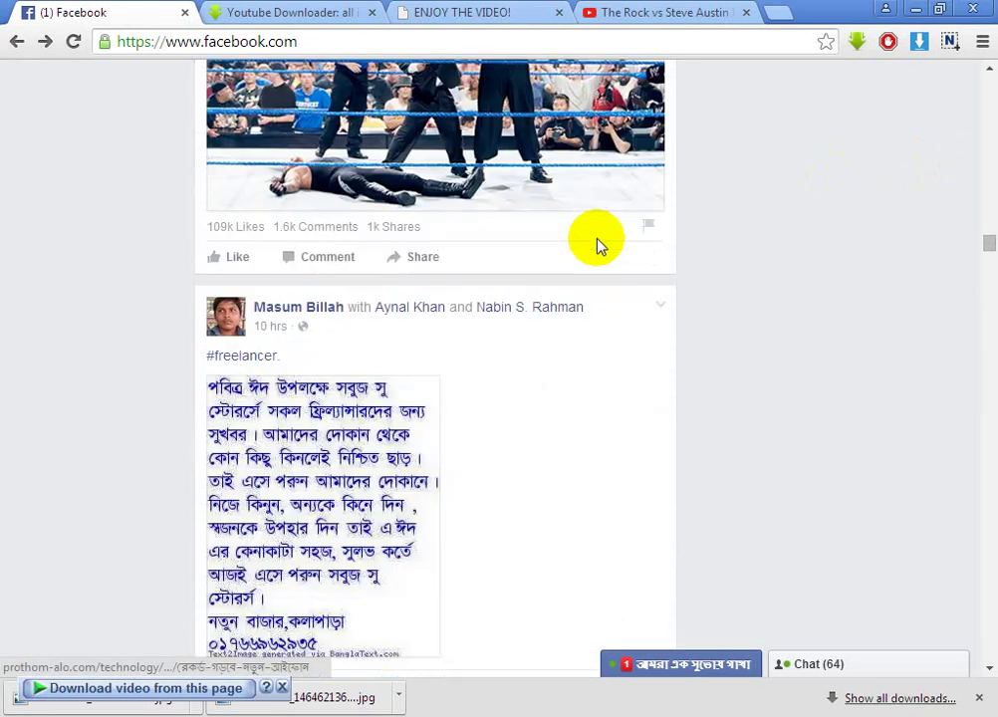
scroll(597, 246, up, 15)
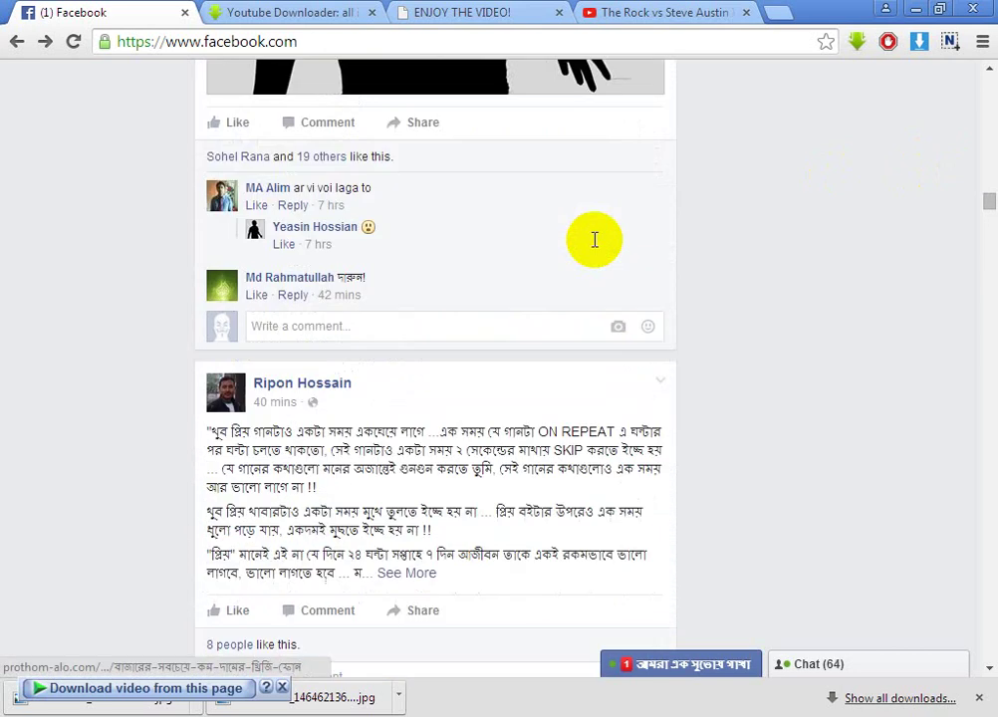
scroll(598, 246, down, 2)
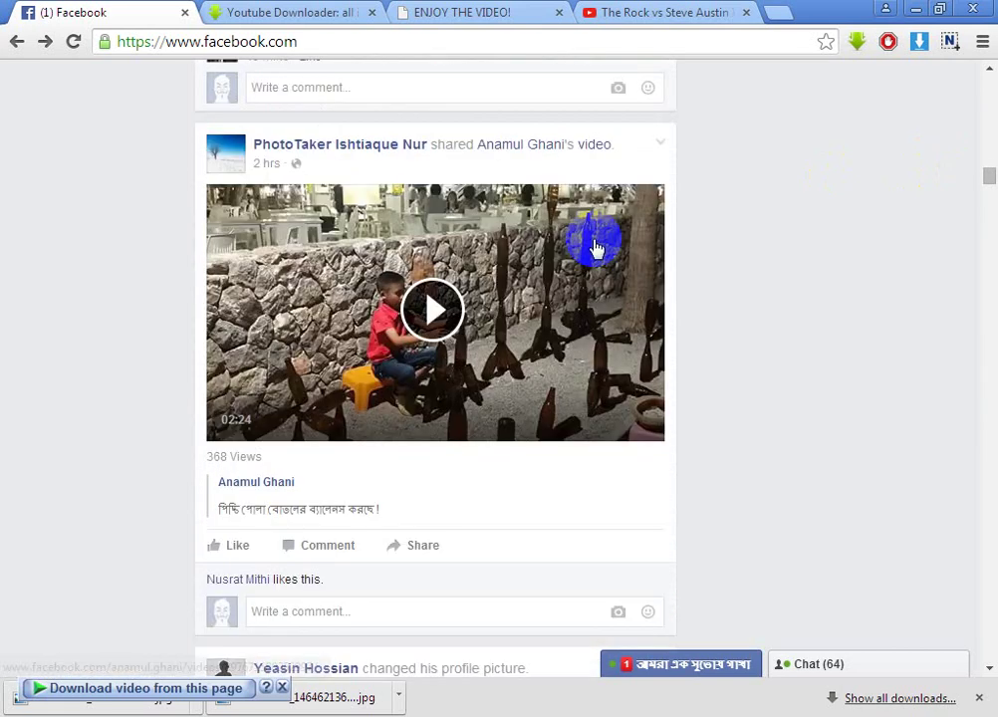
click(533, 267)
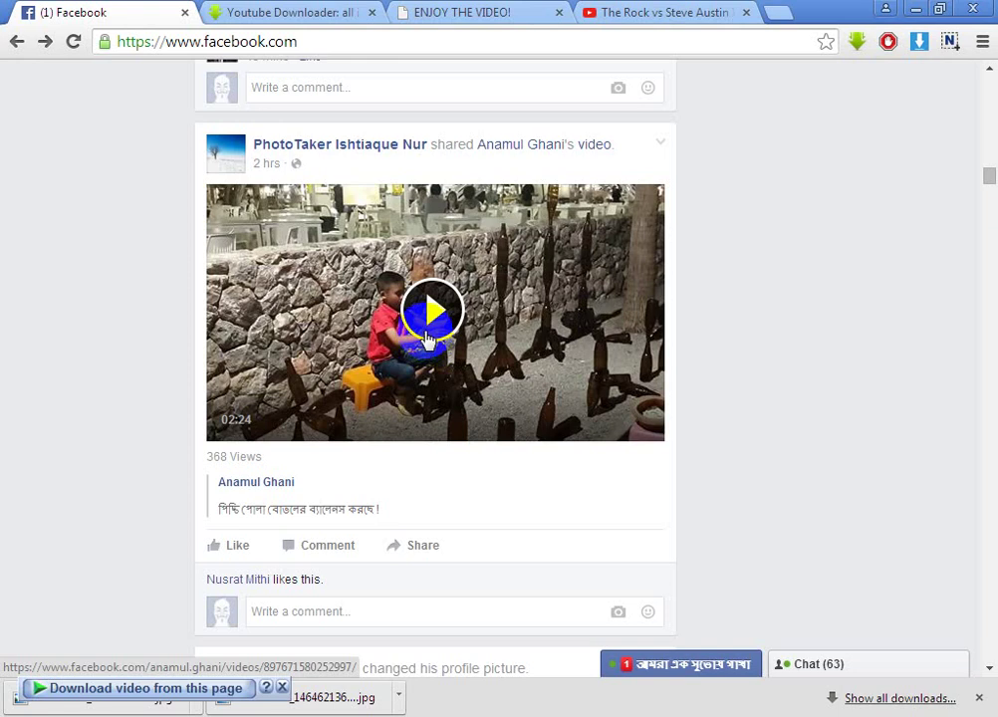
Step: Play and pause the bottle-balancing video, reveal its 9.25 MB MP4 download, and close the helper bar
click(351, 341)
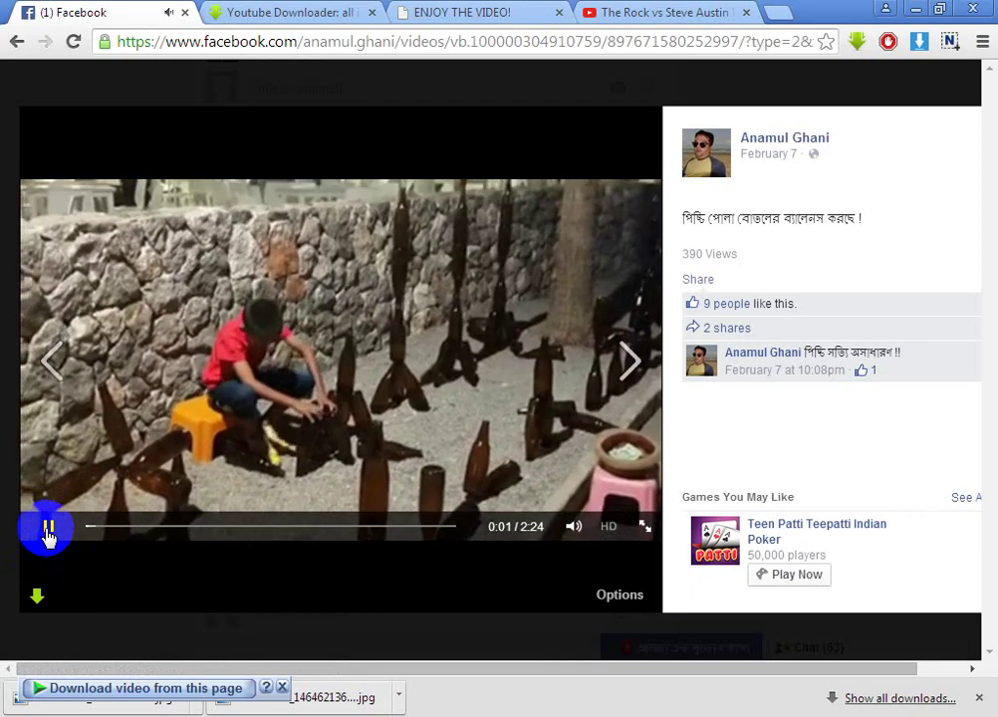
click(48, 528)
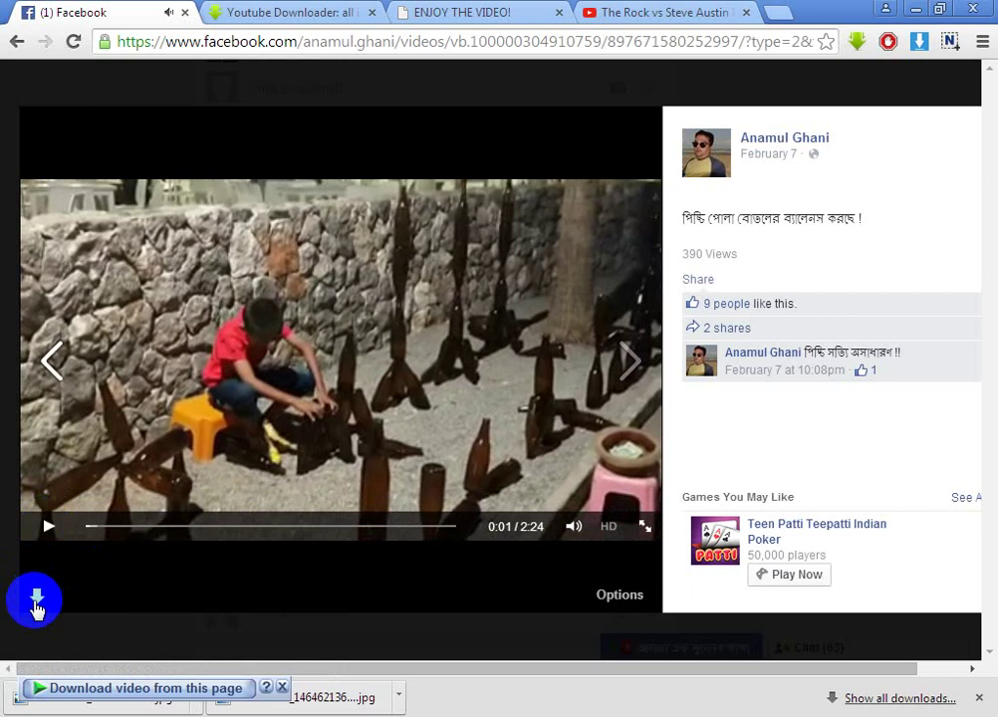
click(36, 603)
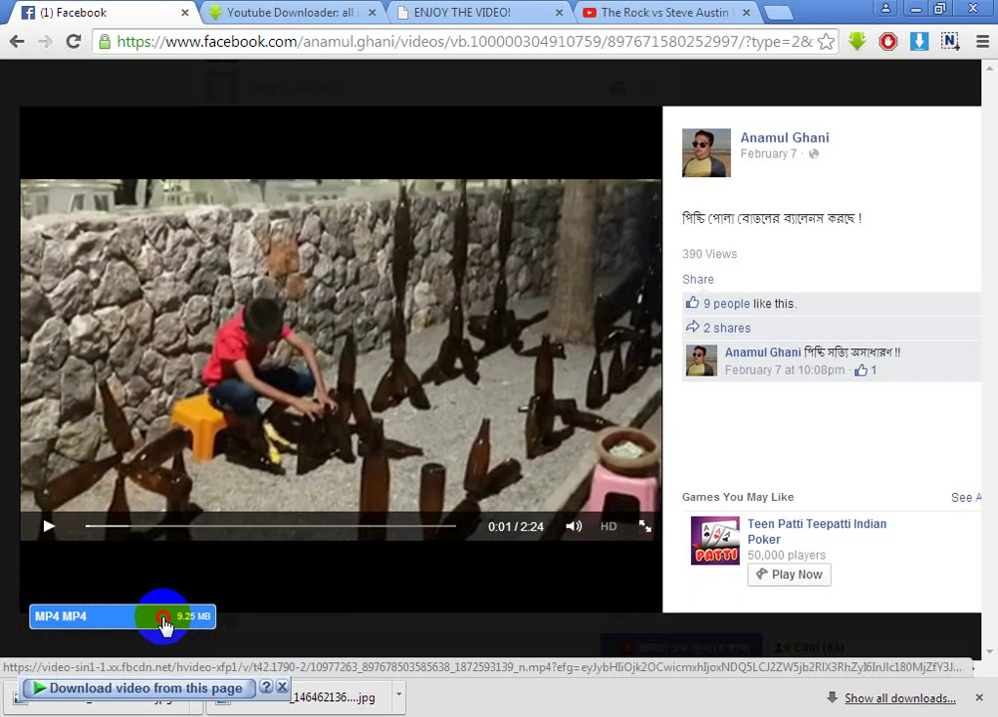
click(285, 688)
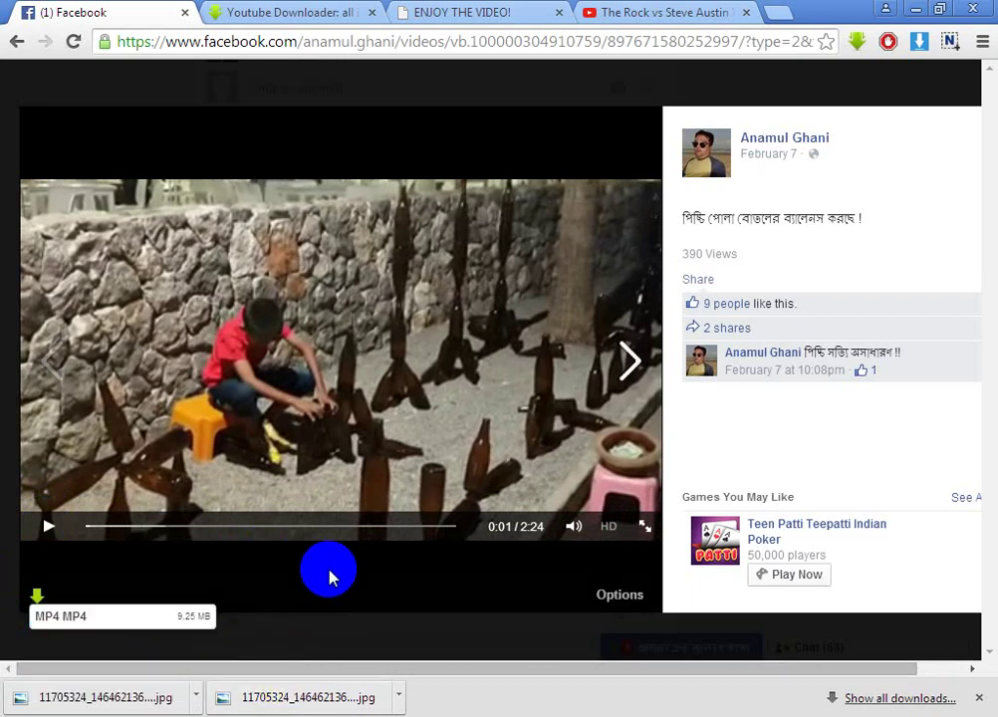